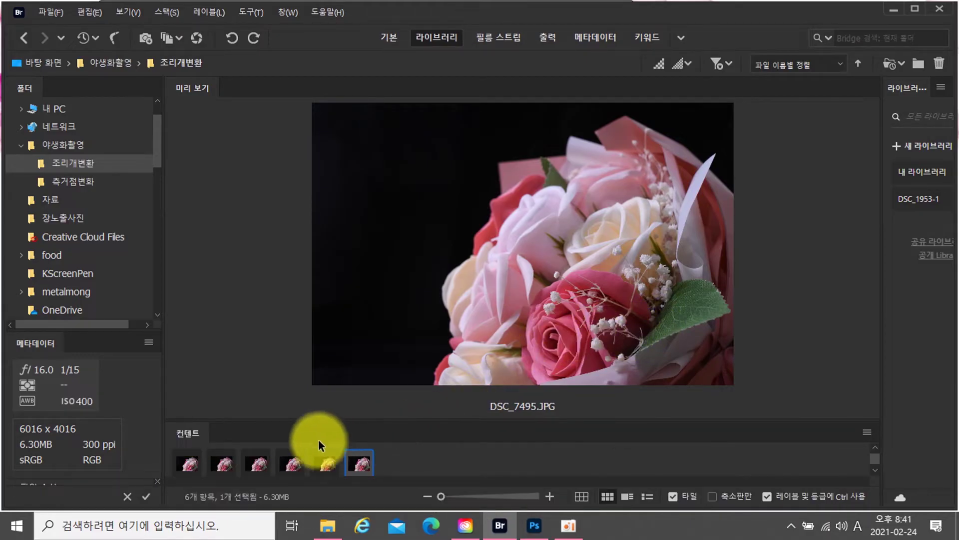
- Compare the bouquet photos DSC_7486 and DSC_7491 to DSC_7495 in the 조리개변환 folder for depth of field from f/3.0 to f/16
click(192, 459)
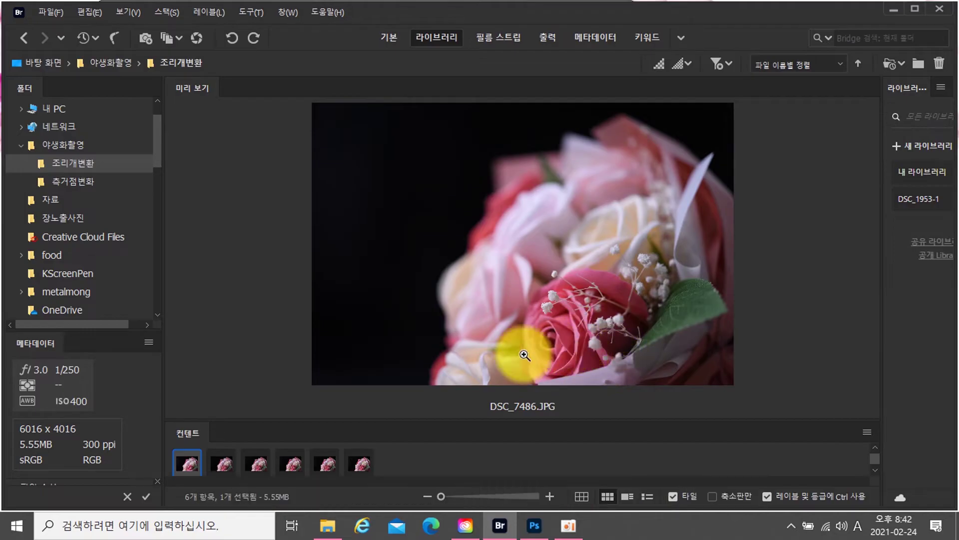
click(223, 463)
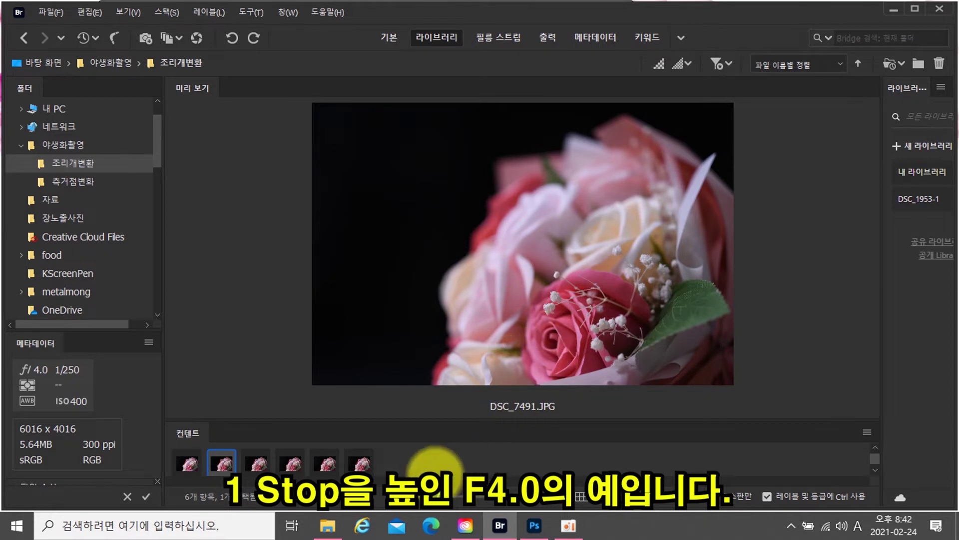
click(260, 464)
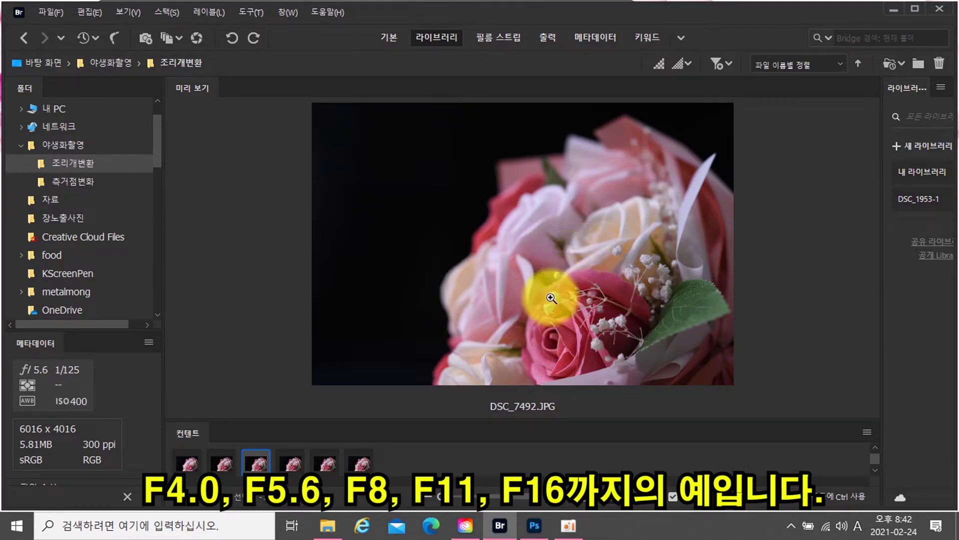
click(298, 462)
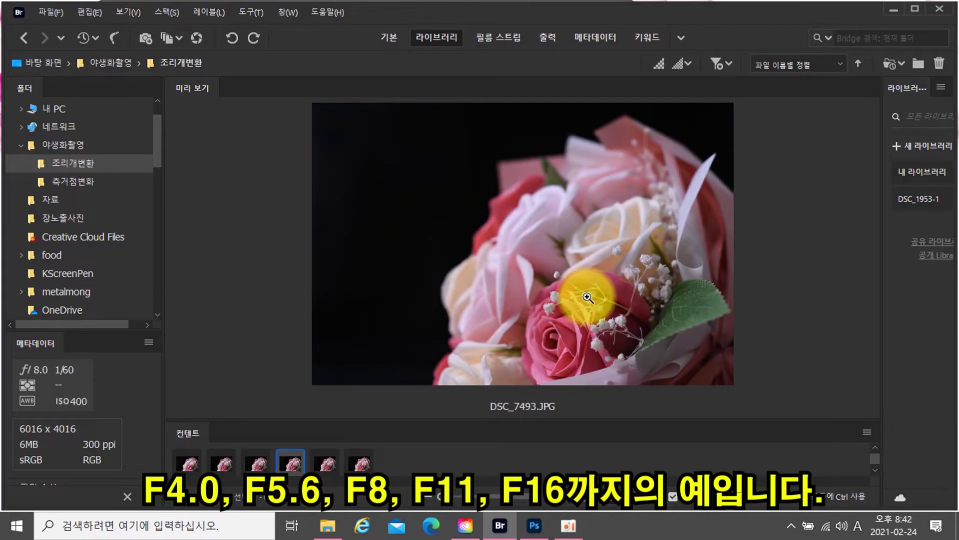
click(328, 461)
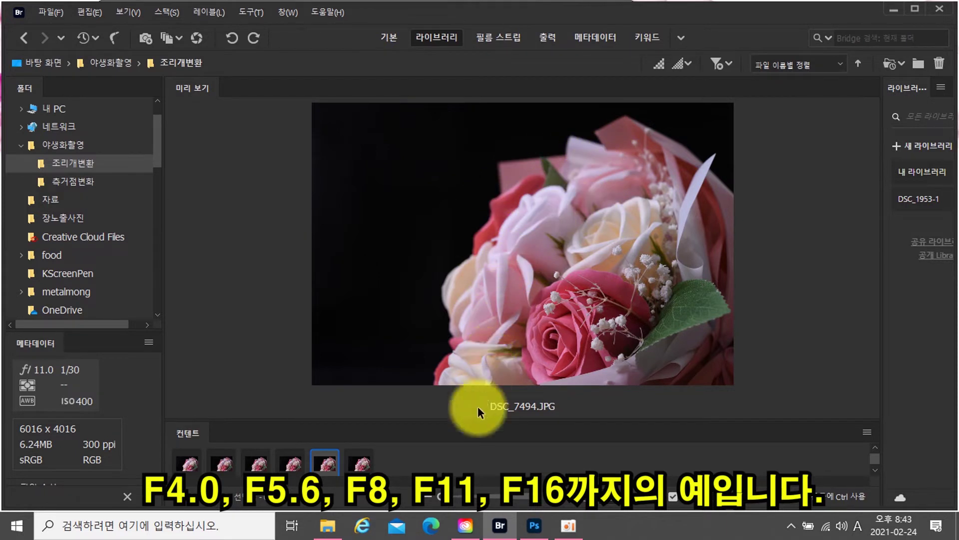
click(361, 462)
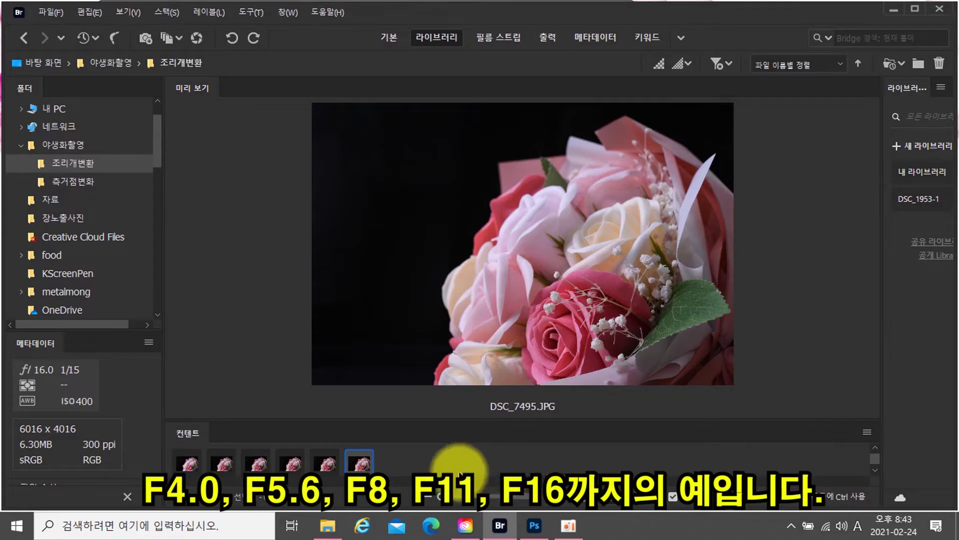
click(334, 456)
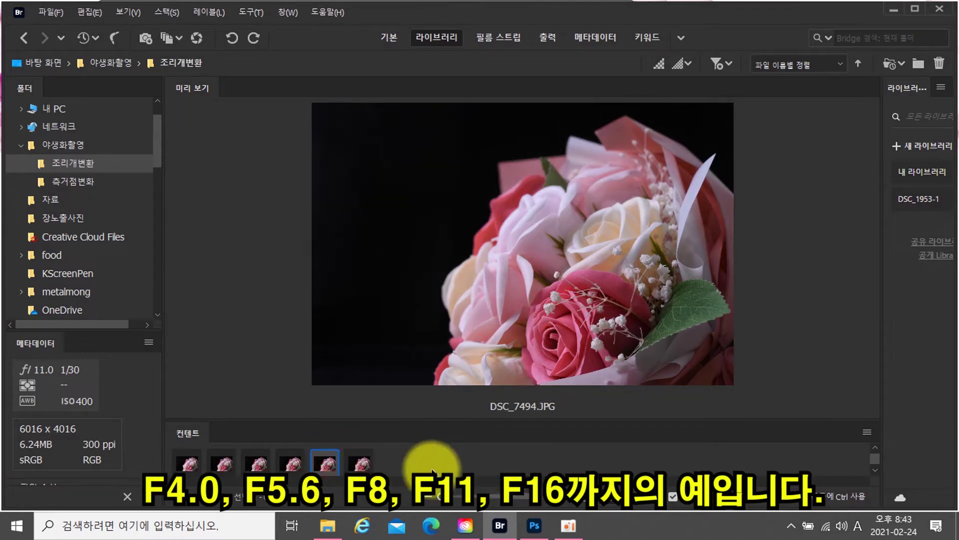
click(291, 462)
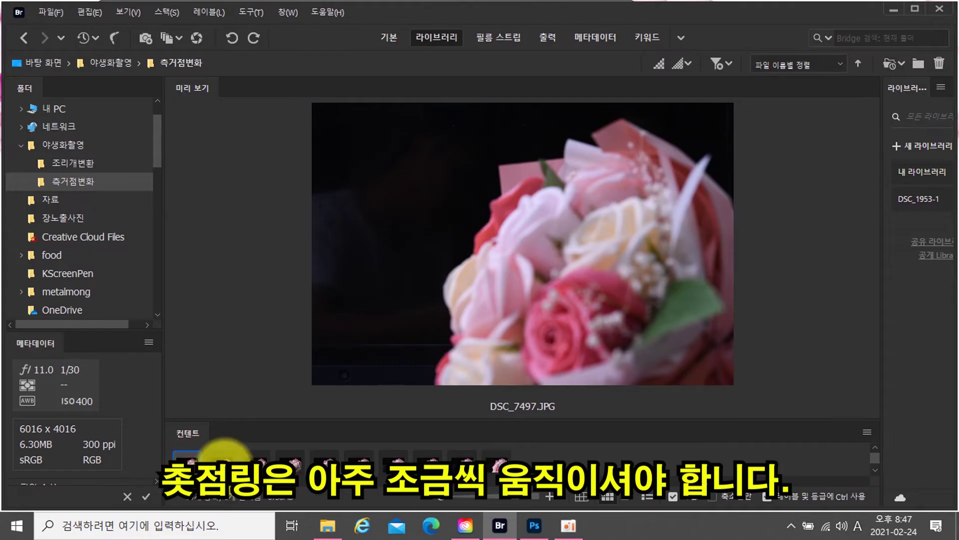
- Step through the bouquet photos DSC_7497 to DSC_7506 in the 측거점변화 folder to compare how the focus point shifts
click(228, 455)
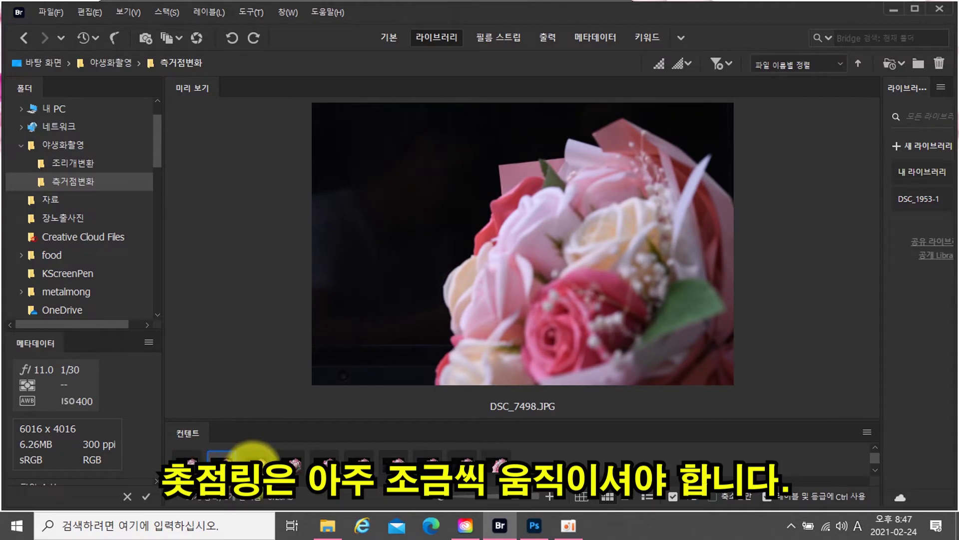
click(189, 455)
click(231, 455)
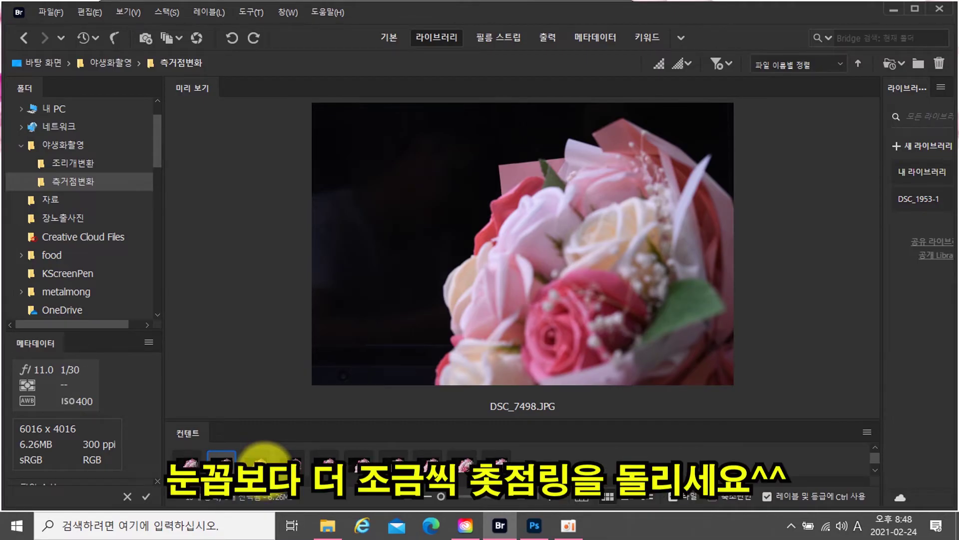
click(264, 452)
click(299, 452)
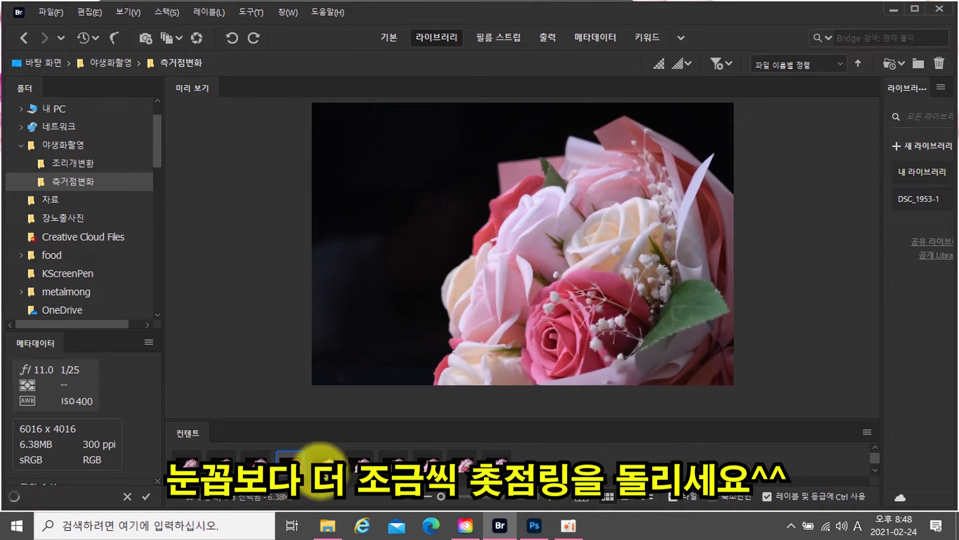
click(325, 452)
click(359, 452)
click(393, 453)
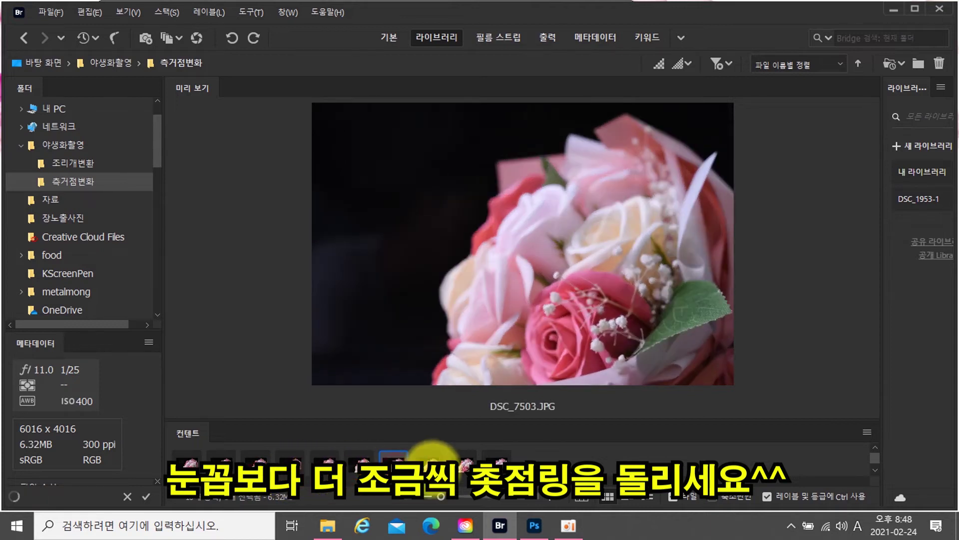
click(430, 454)
click(463, 453)
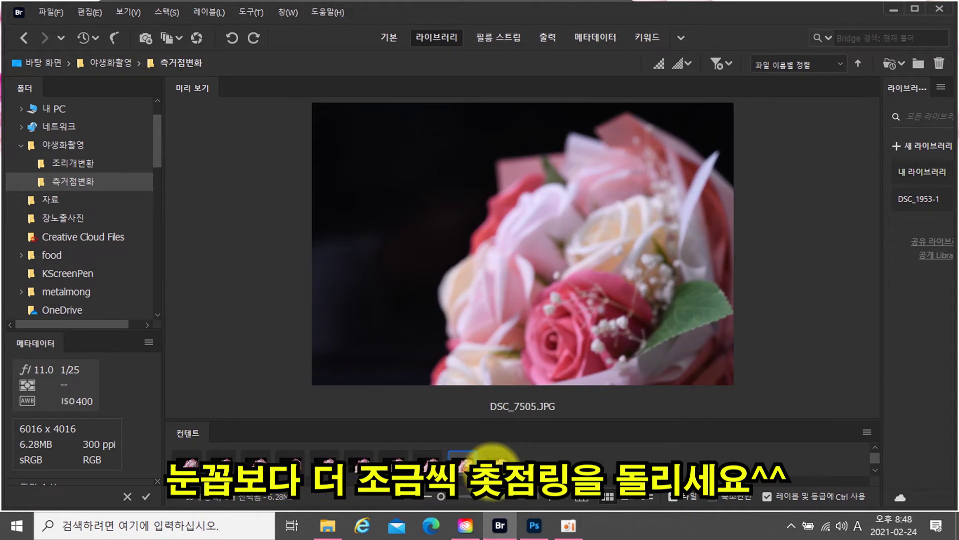
click(497, 454)
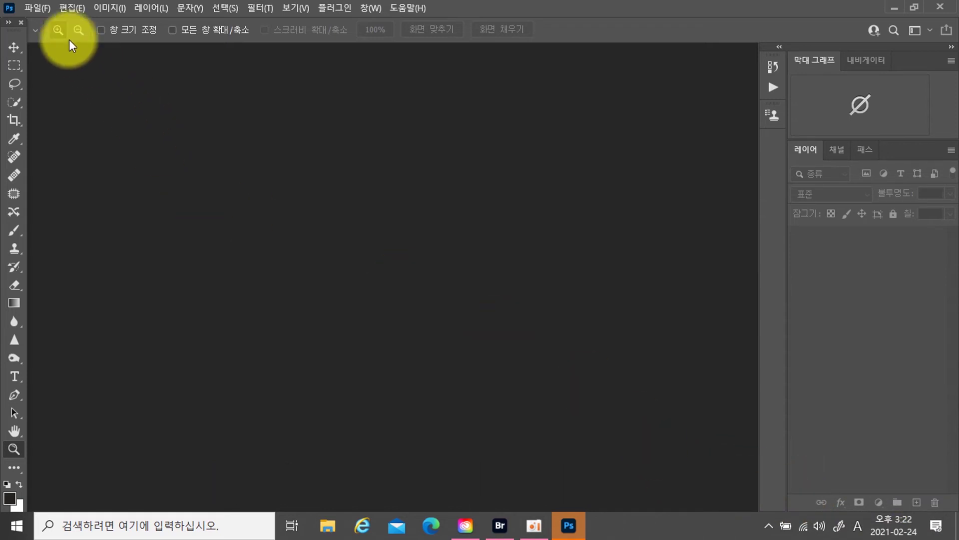
- Switch to Photoshop, start the Load Files into Stack script and browse for its source files
click(36, 8)
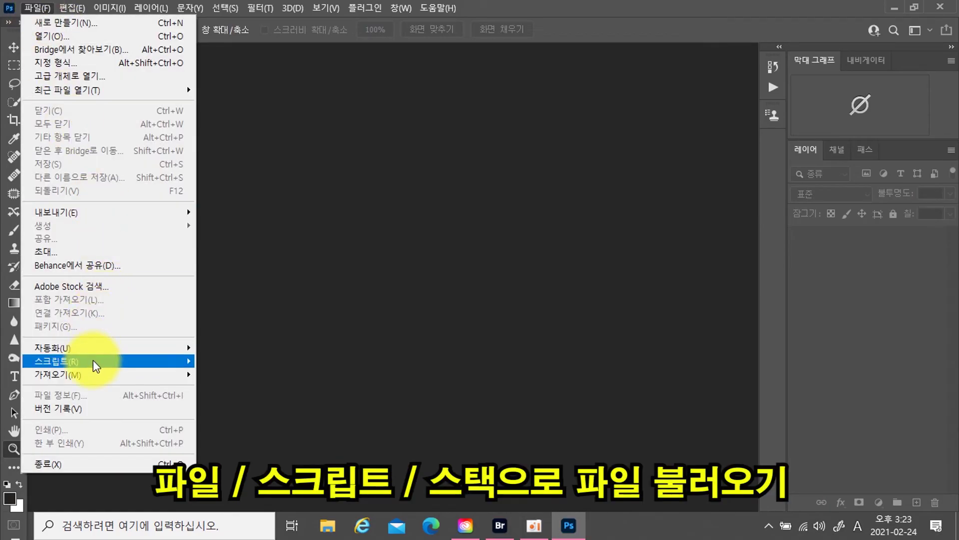
mouse_move(94, 362)
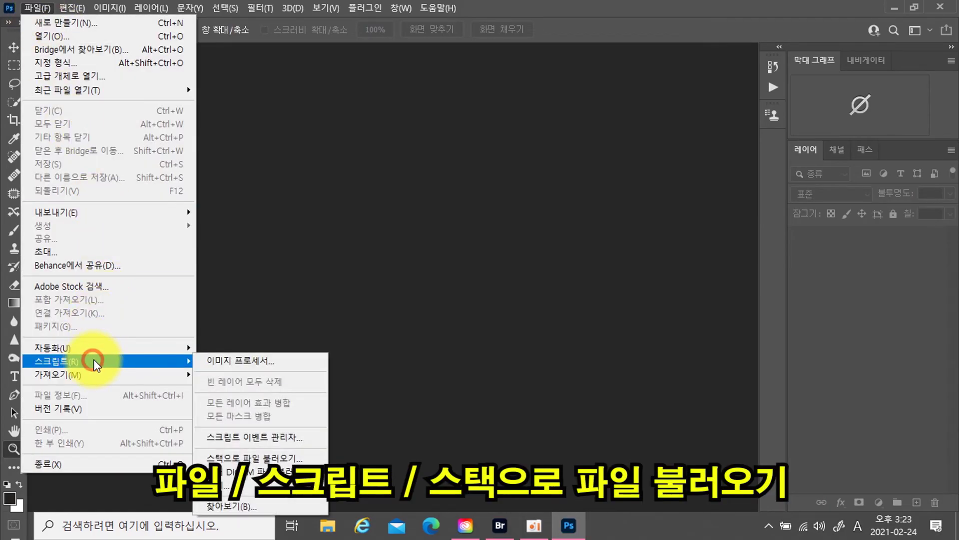
click(283, 459)
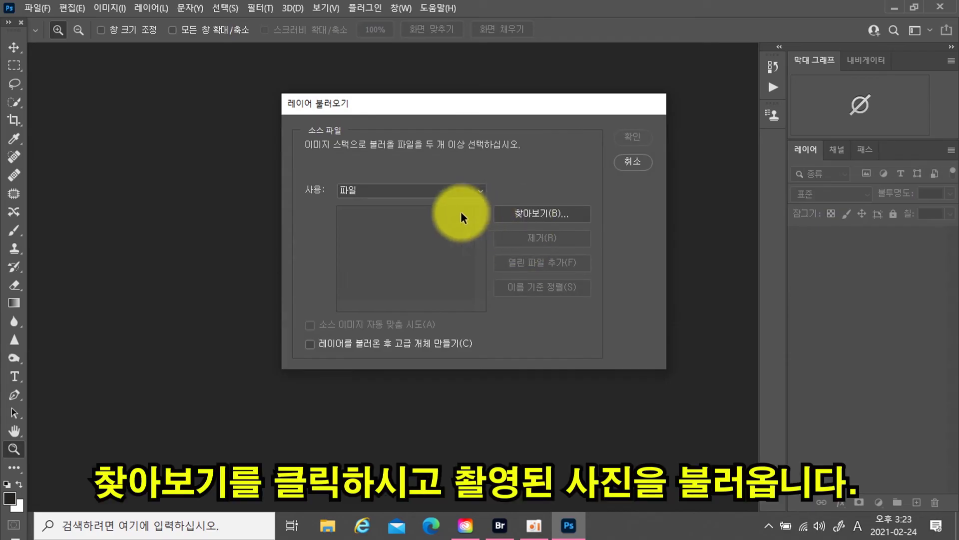
click(534, 215)
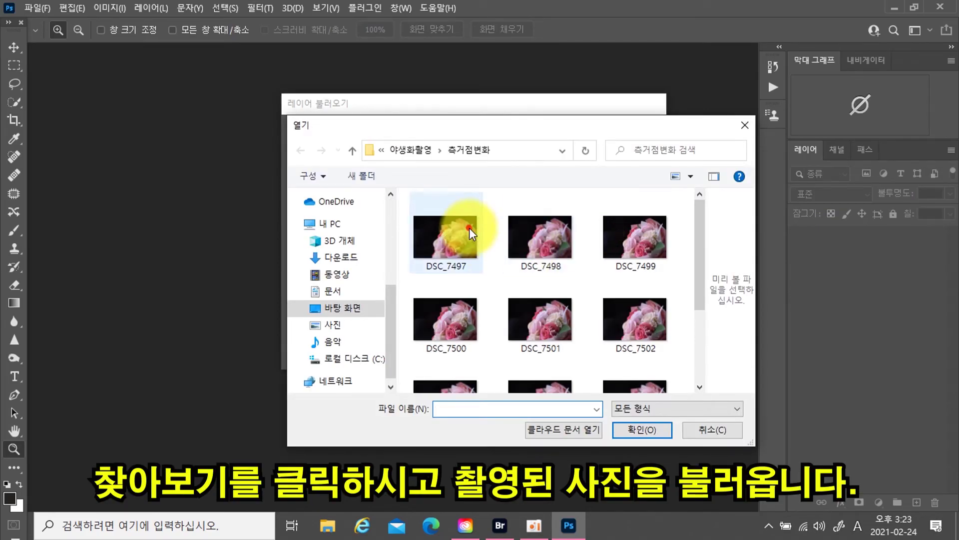
- Add the photos DSC_7497 to DSC_7506 as source files and load them as layers with automatic source image alignment enabled
click(468, 228)
scroll(556, 254, down, 1)
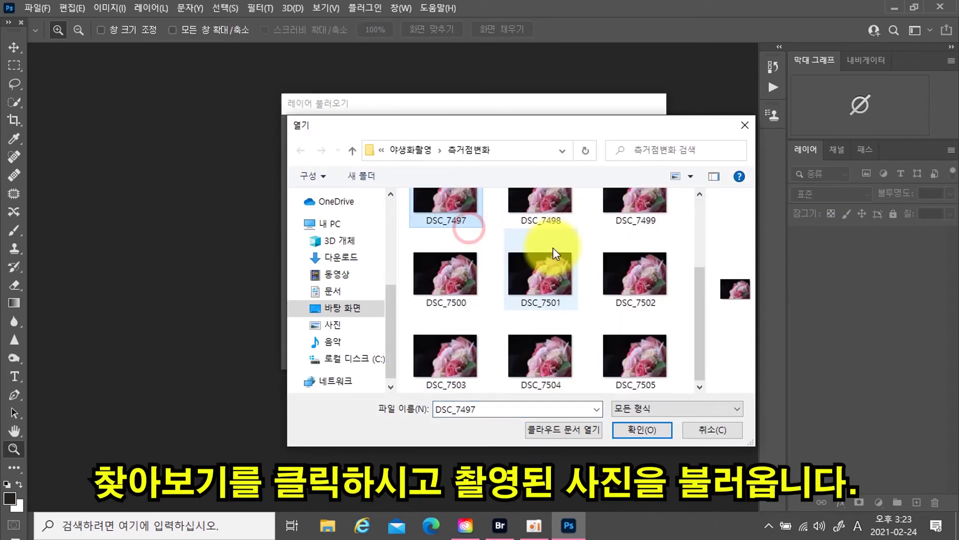
scroll(556, 254, down, 1)
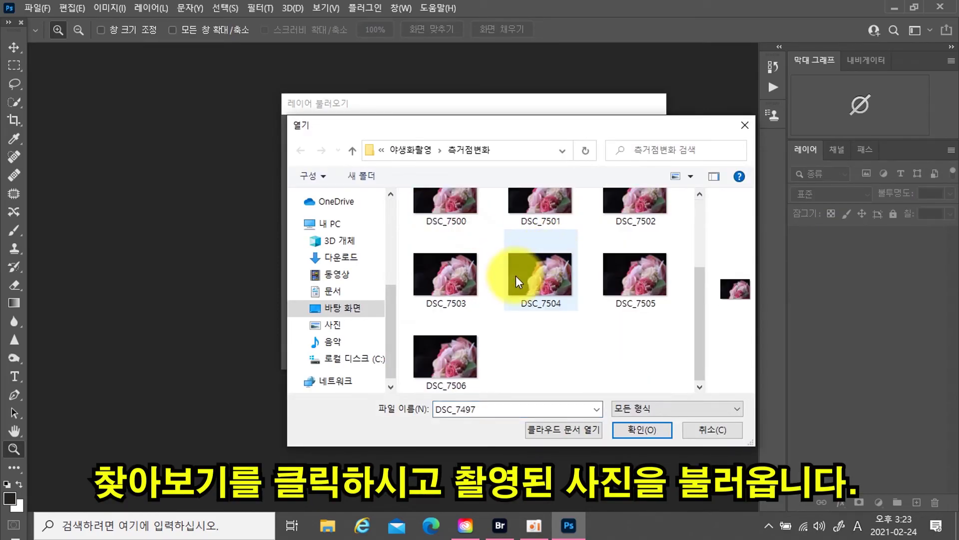
shift+click(445, 346)
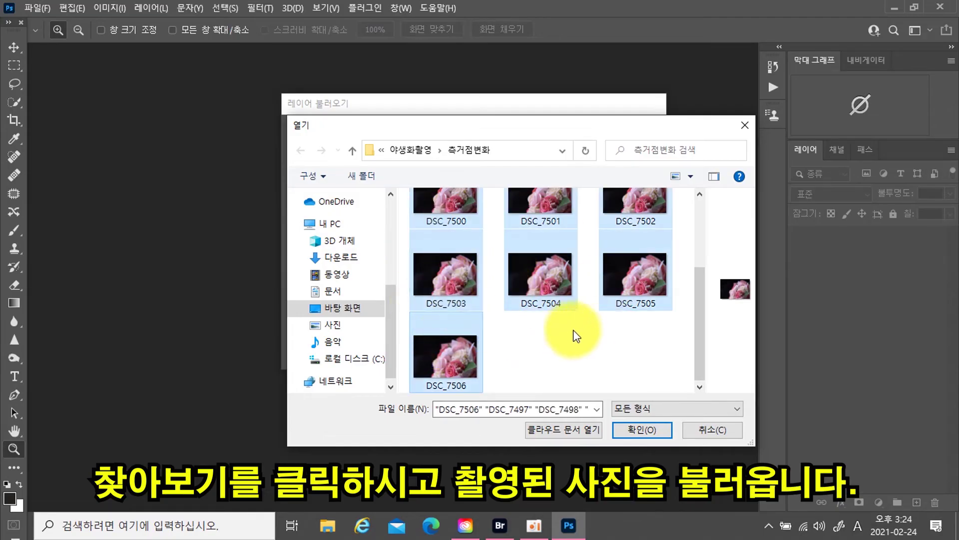
scroll(636, 325, up, 1)
scroll(643, 342, down, 1)
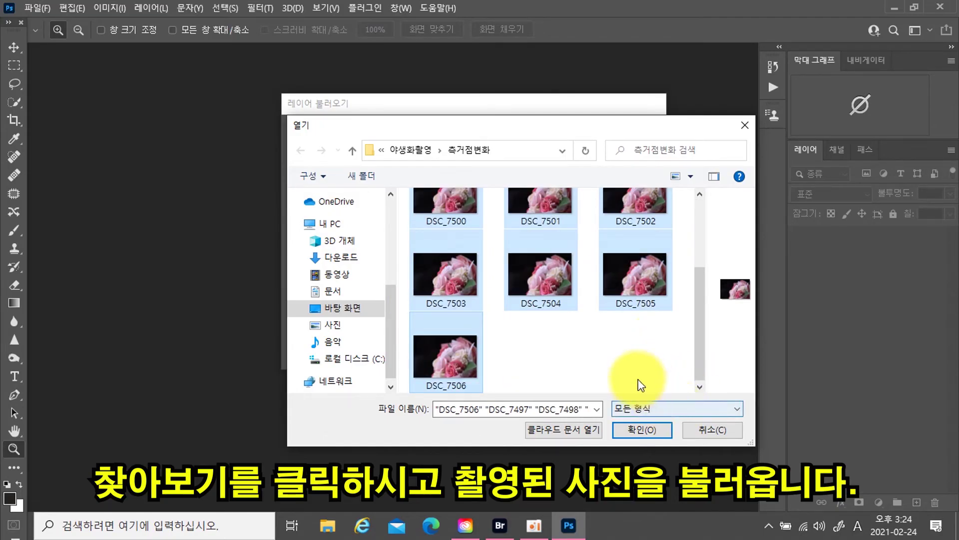
click(642, 429)
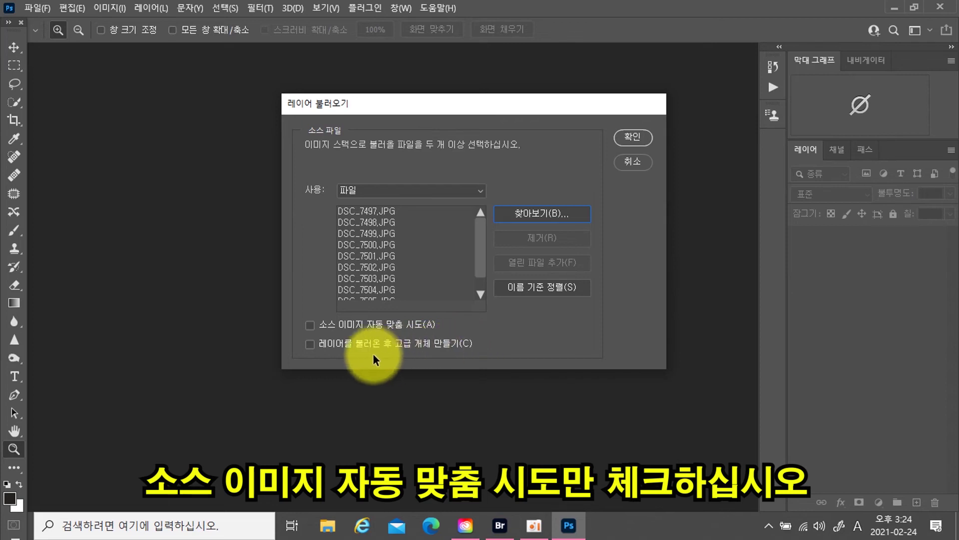
click(311, 326)
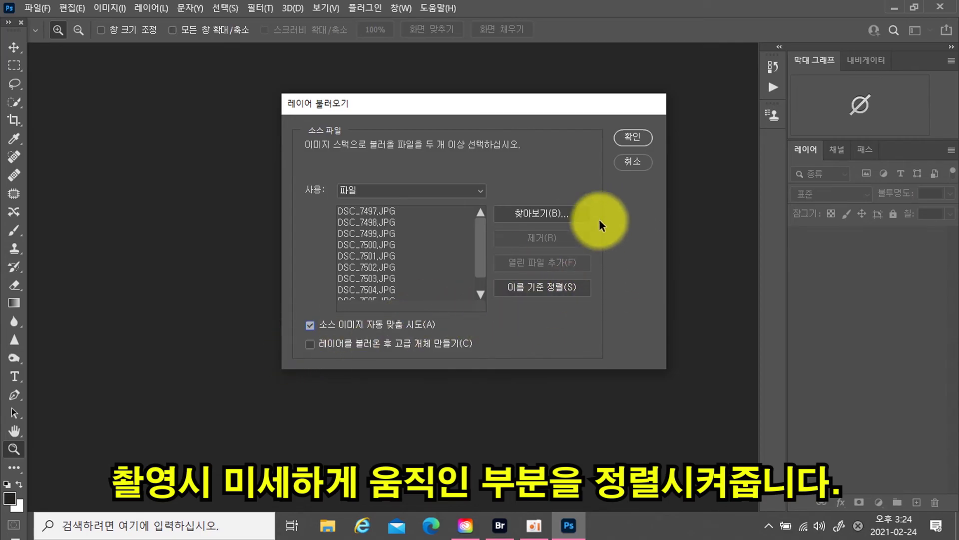
click(632, 139)
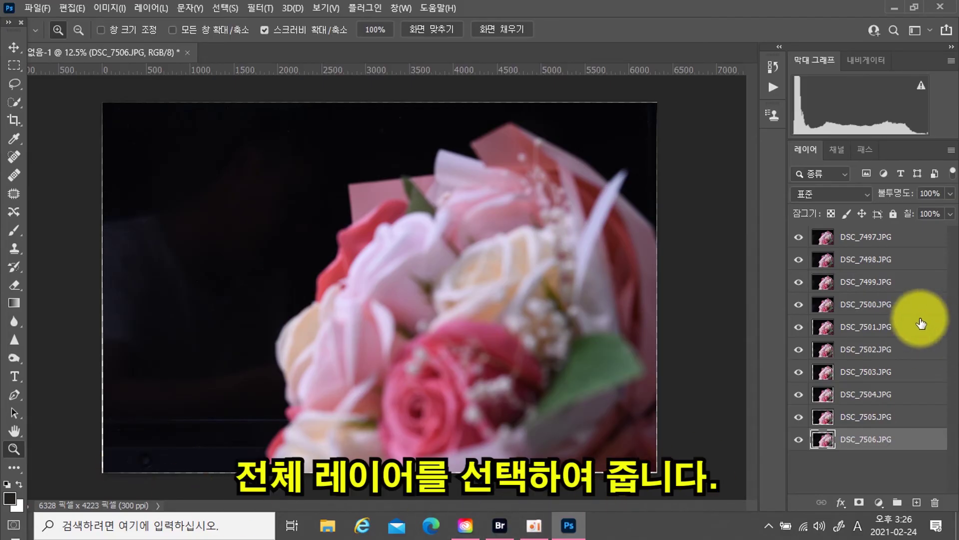
- Auto-blend all ten layers from DSC_7497 to DSC_7506 as an image stack, with seamless tones and colors and content-aware fill for transparent areas
ctrl+click(879, 443)
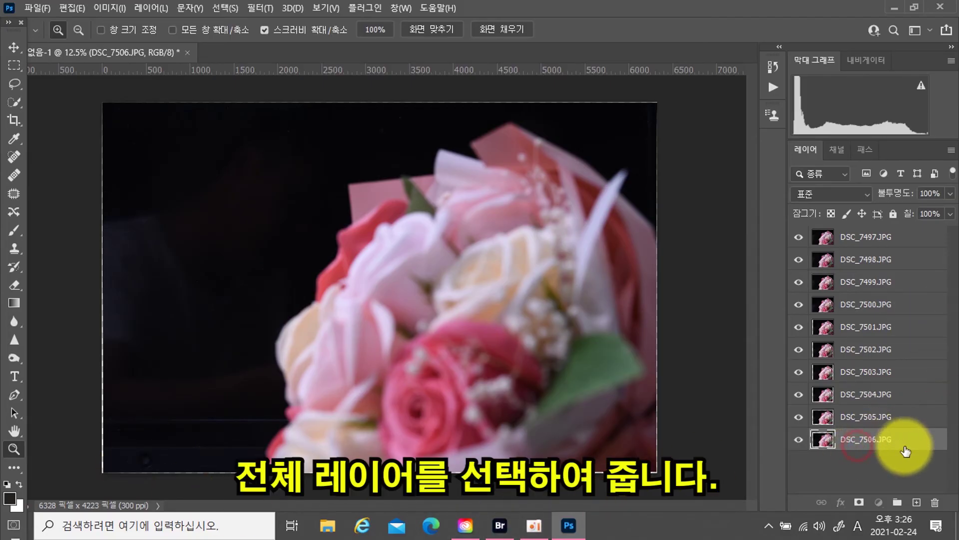
shift+click(860, 238)
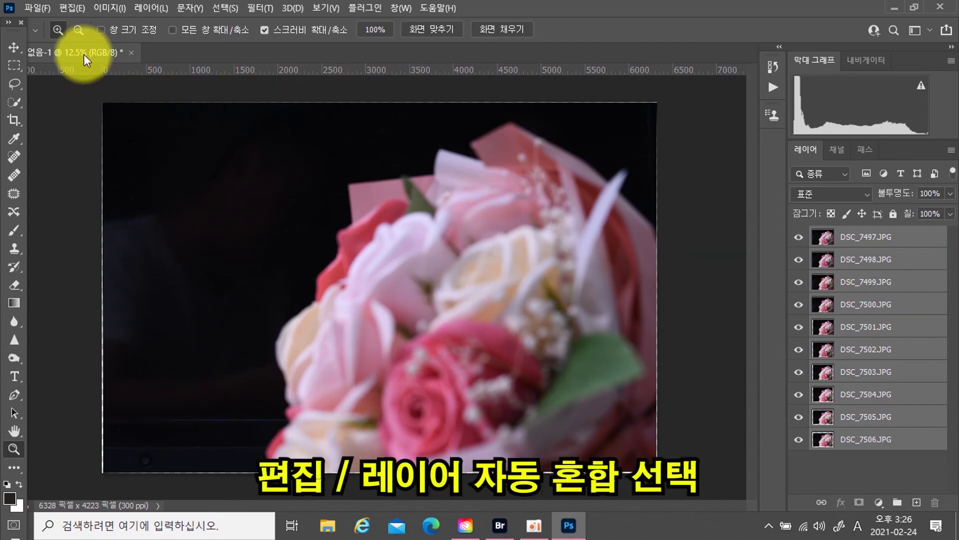
click(72, 8)
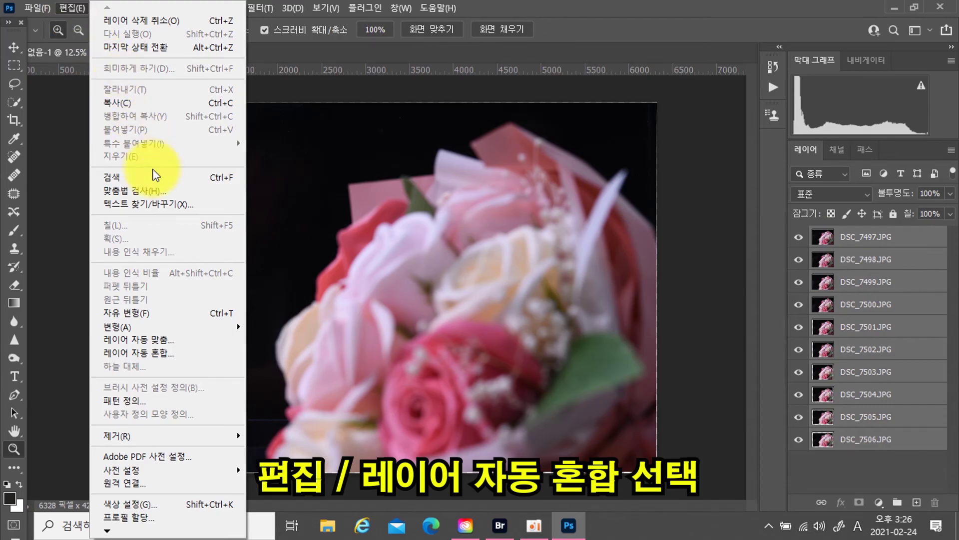
click(173, 352)
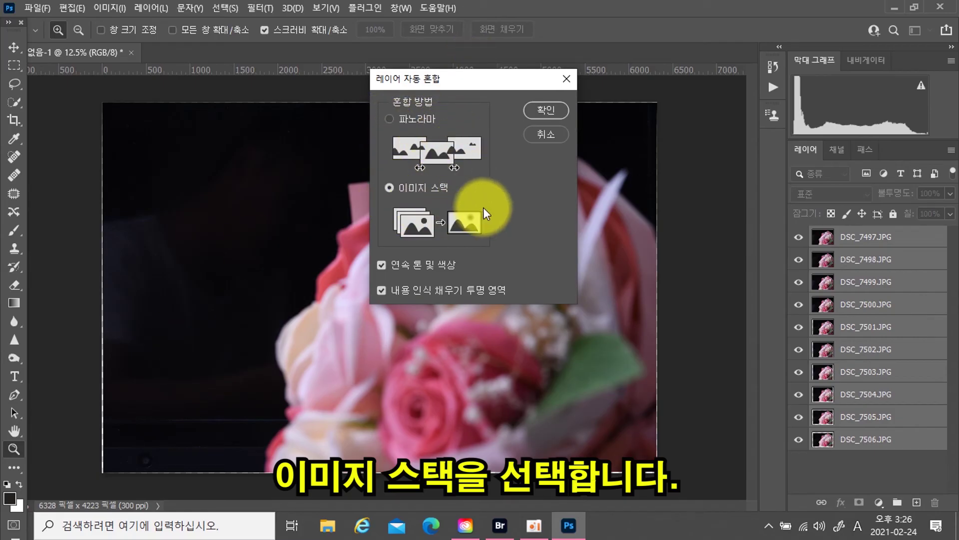
click(390, 187)
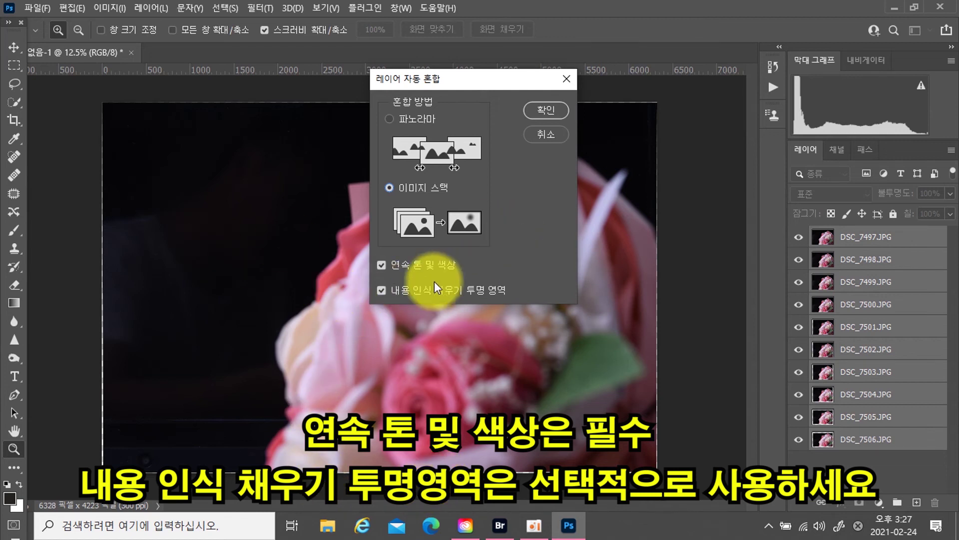
click(381, 290)
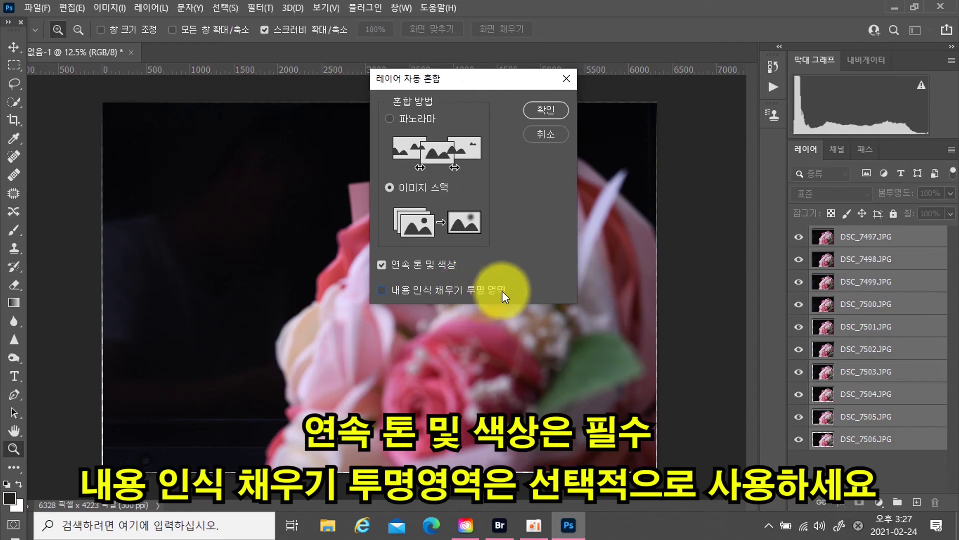
click(379, 292)
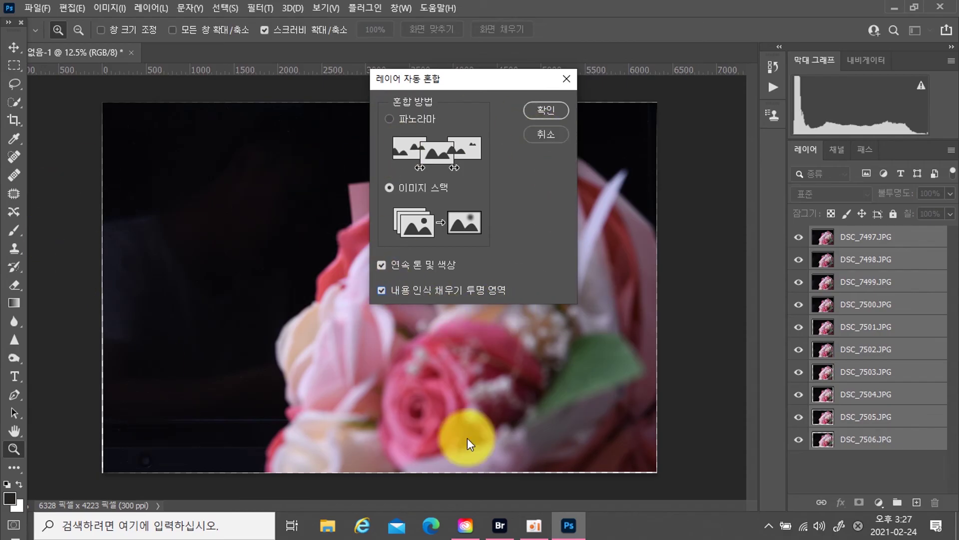
click(547, 110)
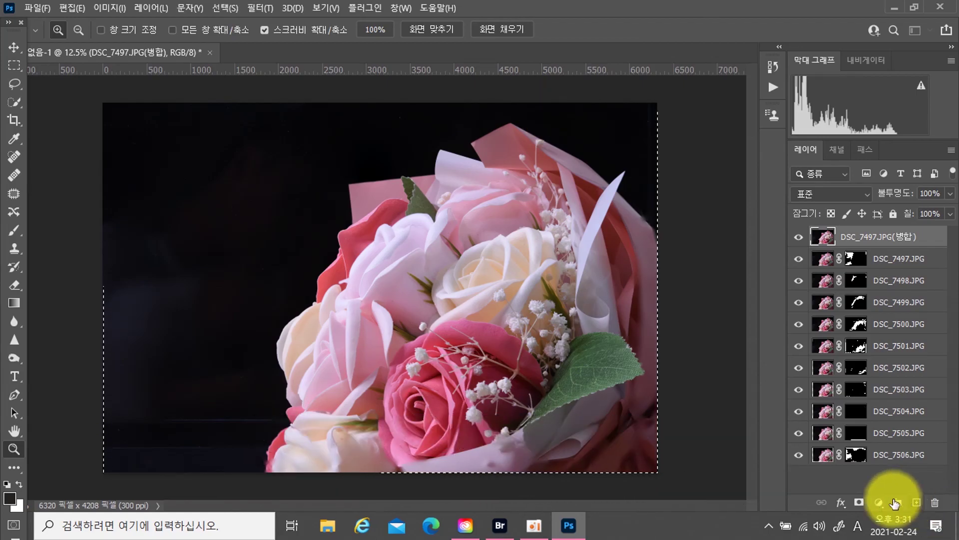
- Clear the selection outline on the blended image and select the merged layer above the masked ones
click(15, 47)
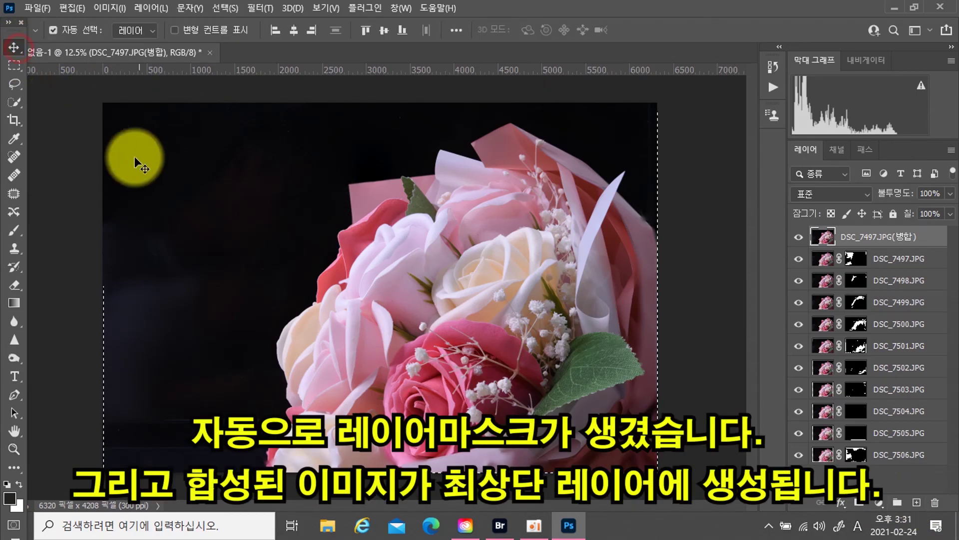
click(76, 207)
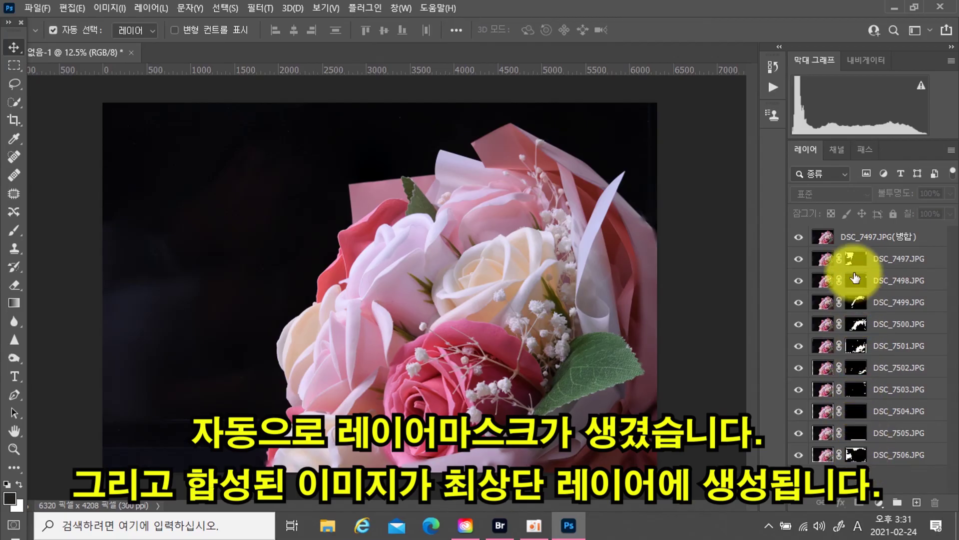
click(826, 238)
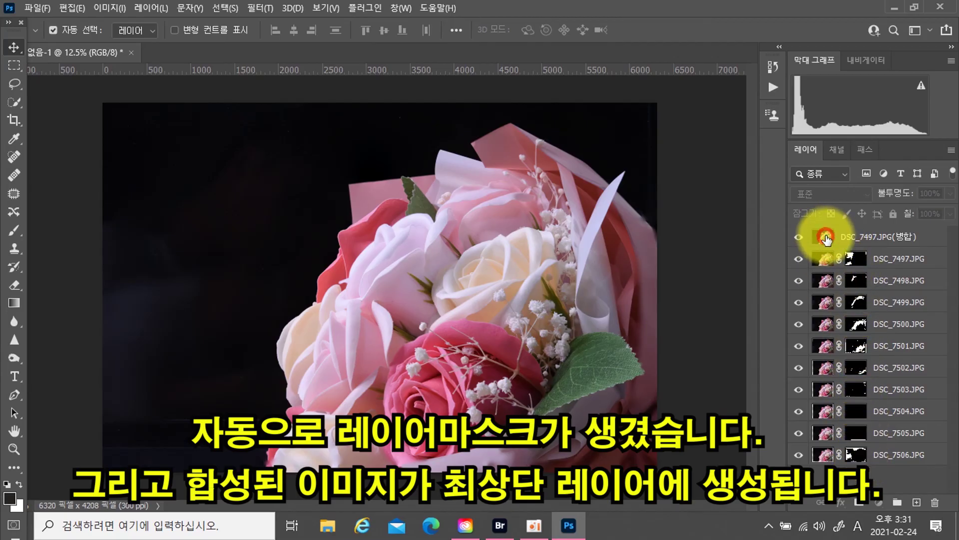